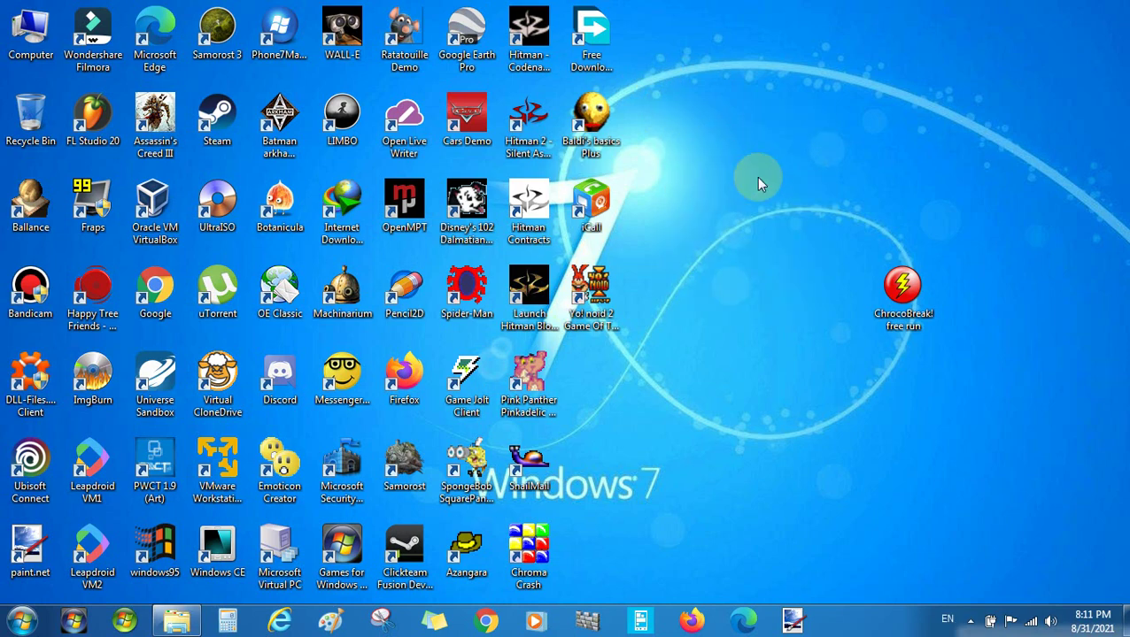
Select the ChrocoBreak! free run shortcut and refresh the desktop, twice over
drag(768, 191, 964, 358)
right_click(764, 93)
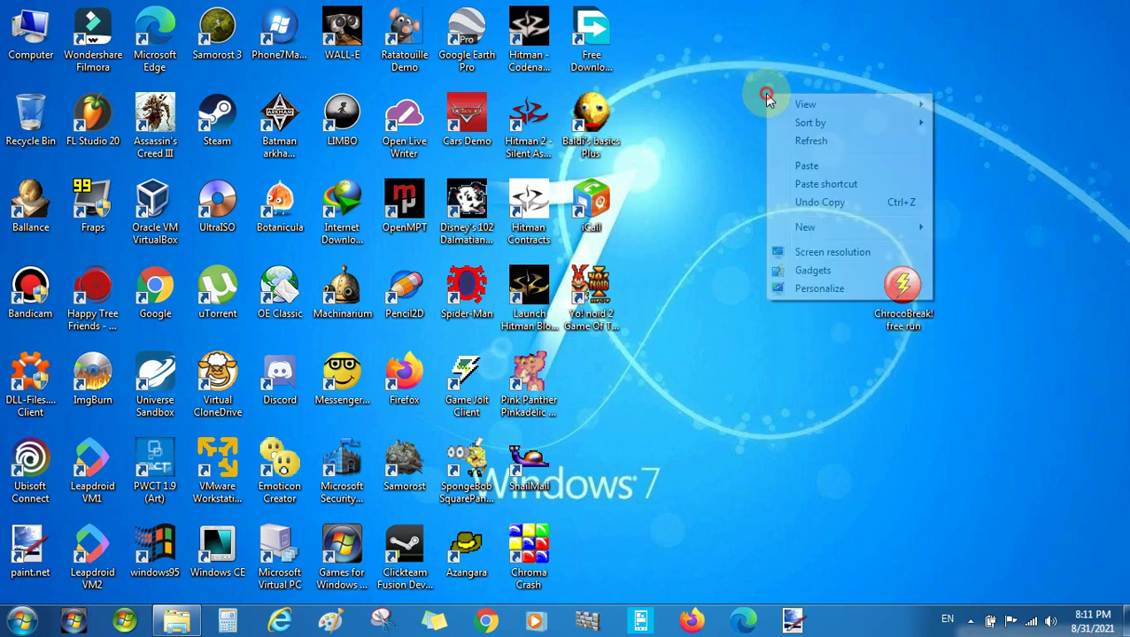
click(794, 133)
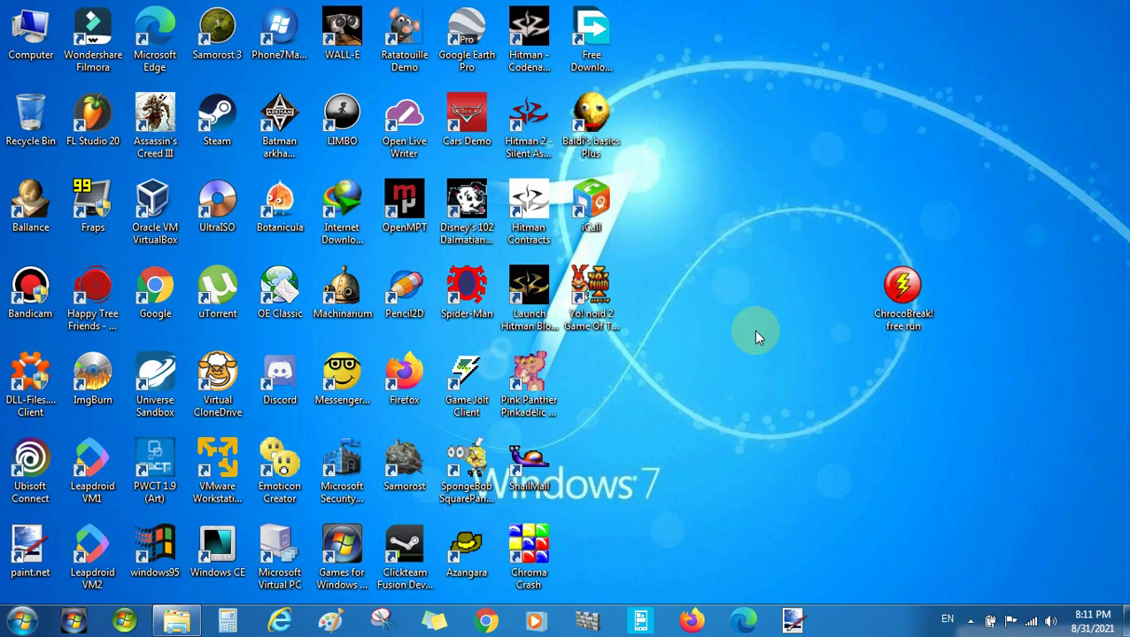
drag(777, 240, 960, 343)
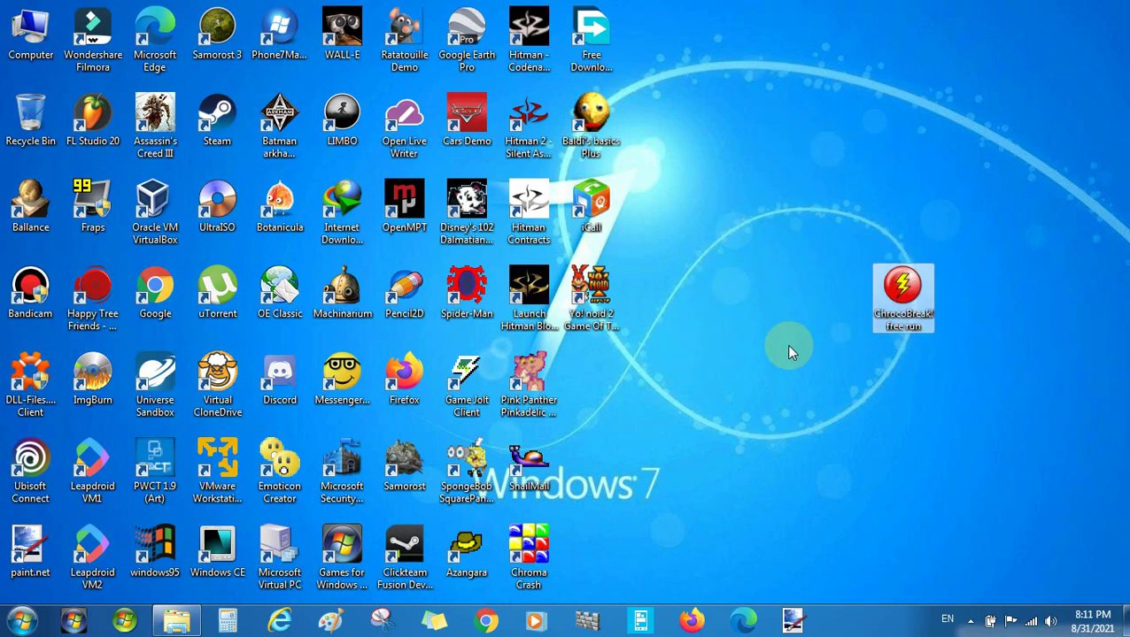
right_click(719, 245)
click(742, 288)
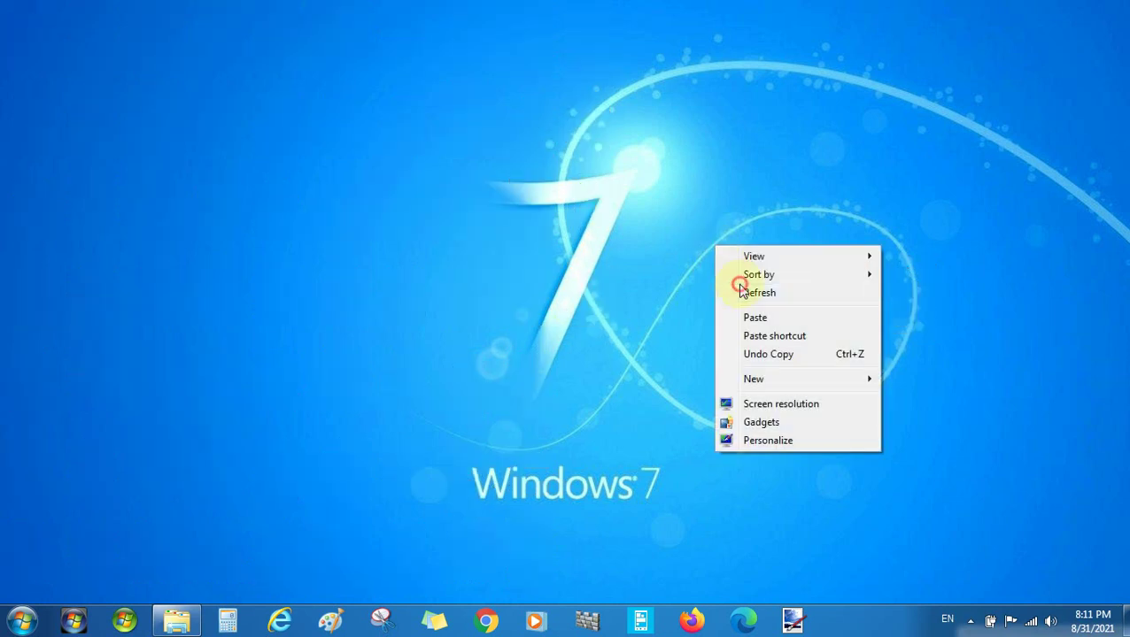
Select the Clickteam Fusion and Clickteam Fusion Developer 2.5 shortcuts, then refresh the desktop
click(399, 554)
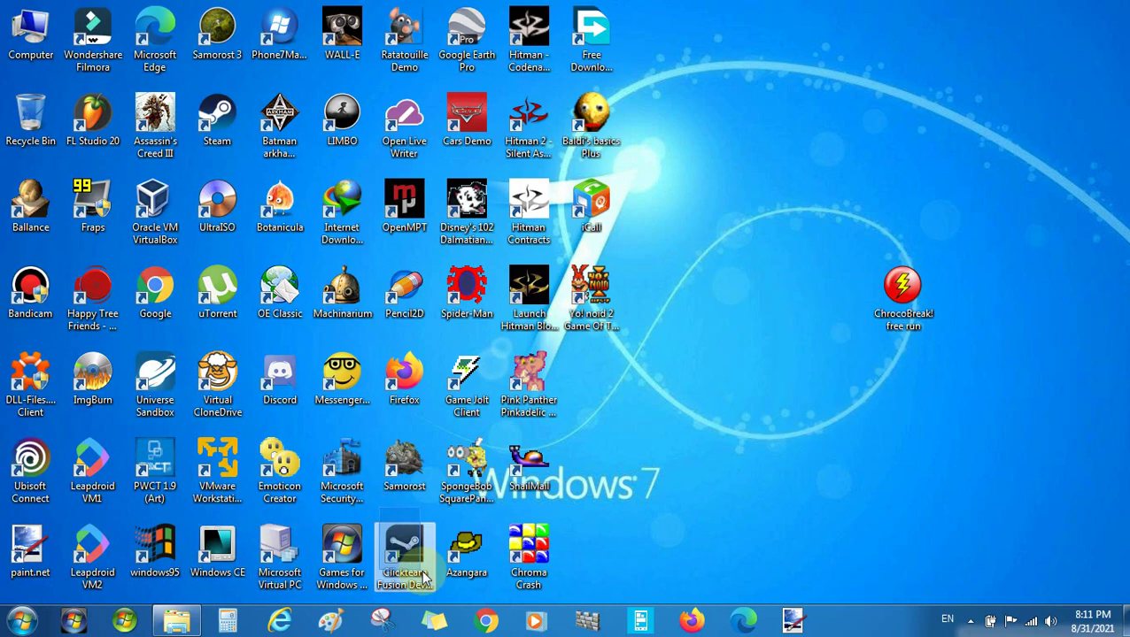
click(428, 580)
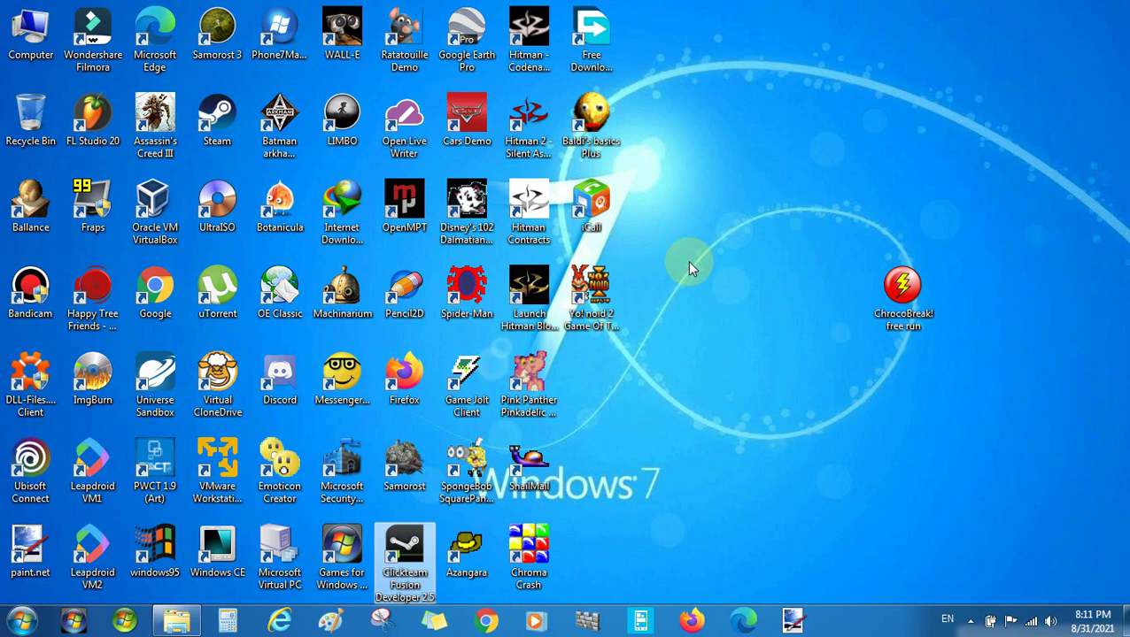
right_click(707, 232)
click(743, 280)
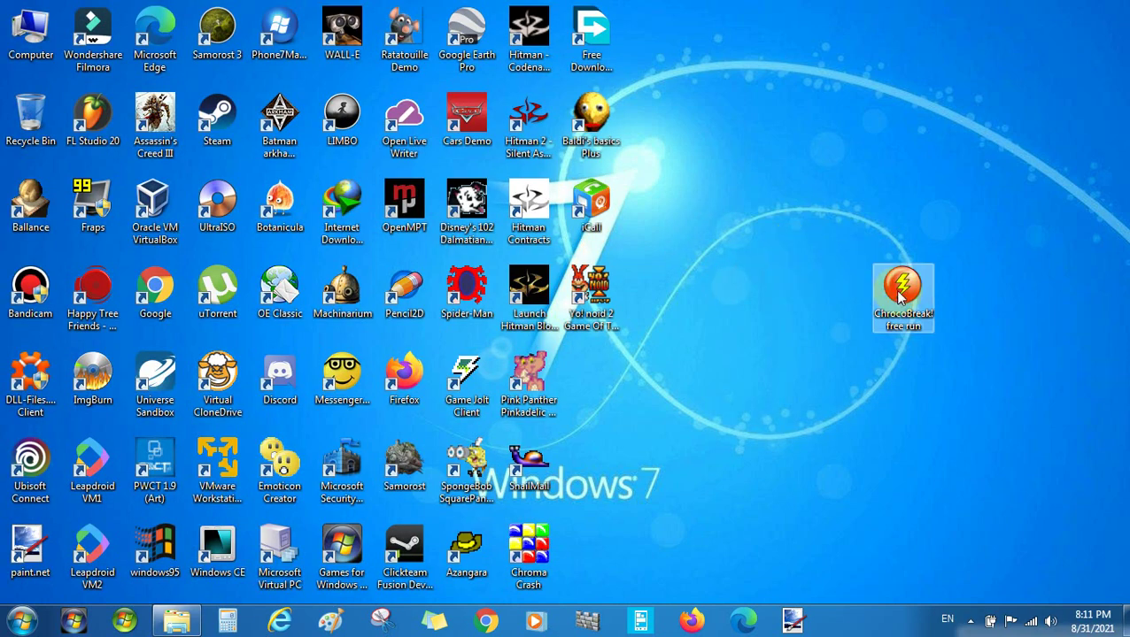
Run ChrocoBreak! free run as administrator, then refresh the desktop
right_click(876, 294)
click(951, 227)
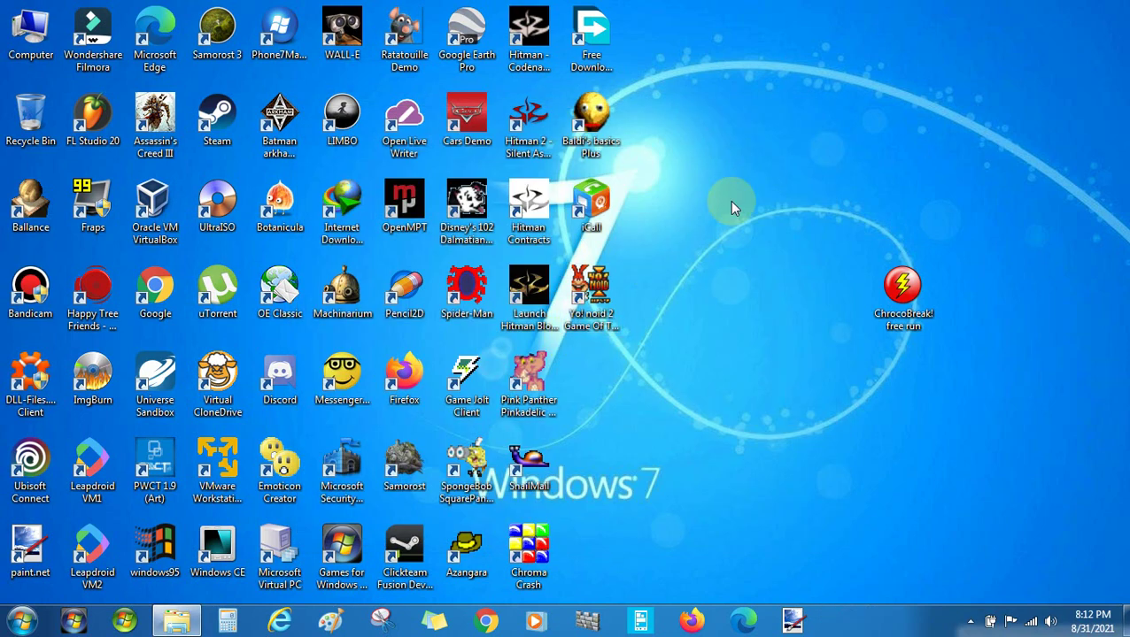
right_click(751, 182)
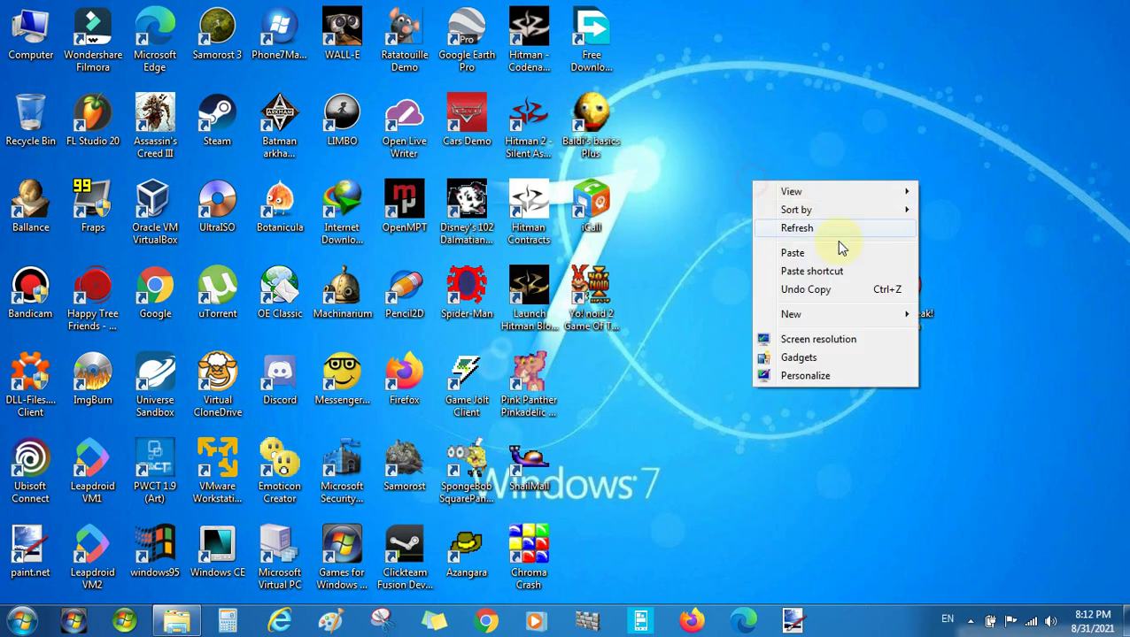
click(926, 293)
Open and dismiss the ChrocoBreak! free run shortcut menu without launching, then refresh the desktop
right_click(921, 295)
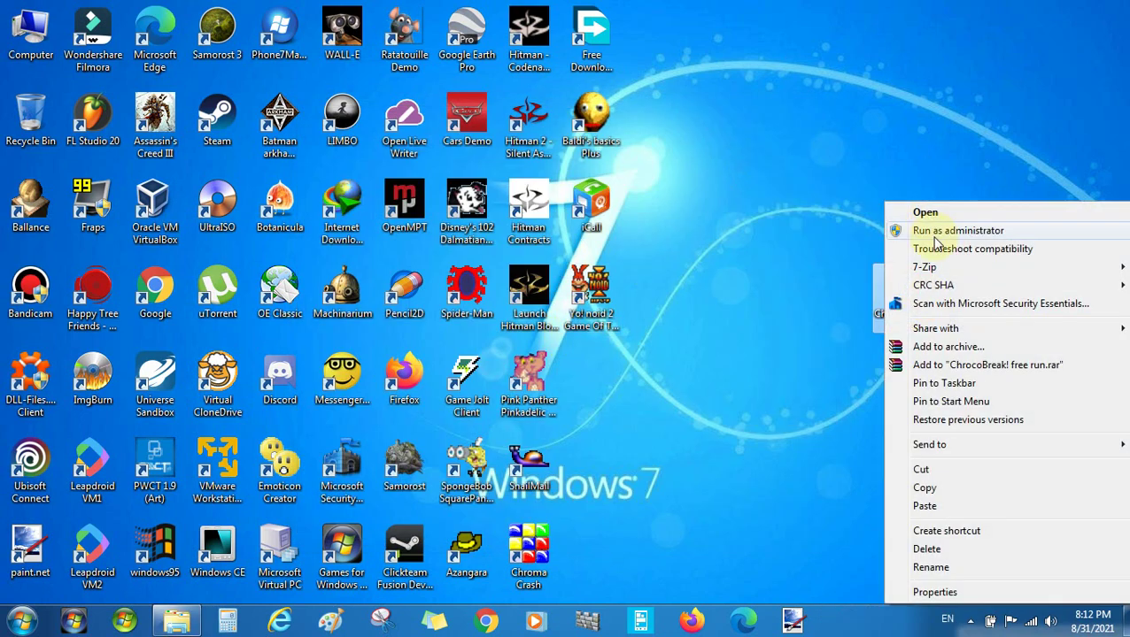
click(925, 227)
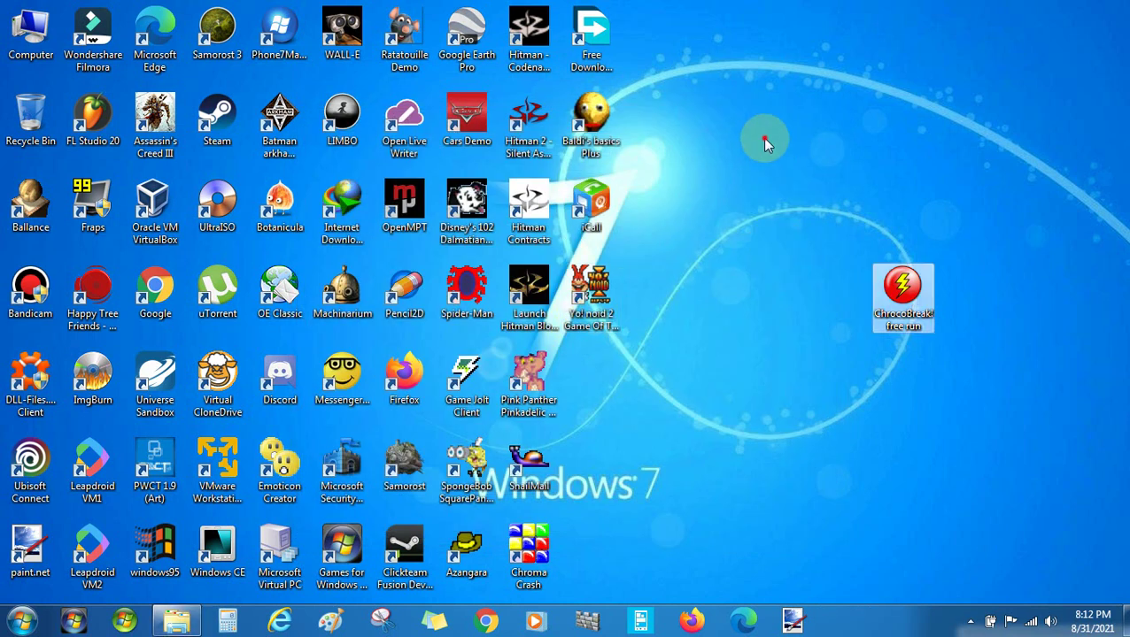
right_click(763, 139)
click(809, 187)
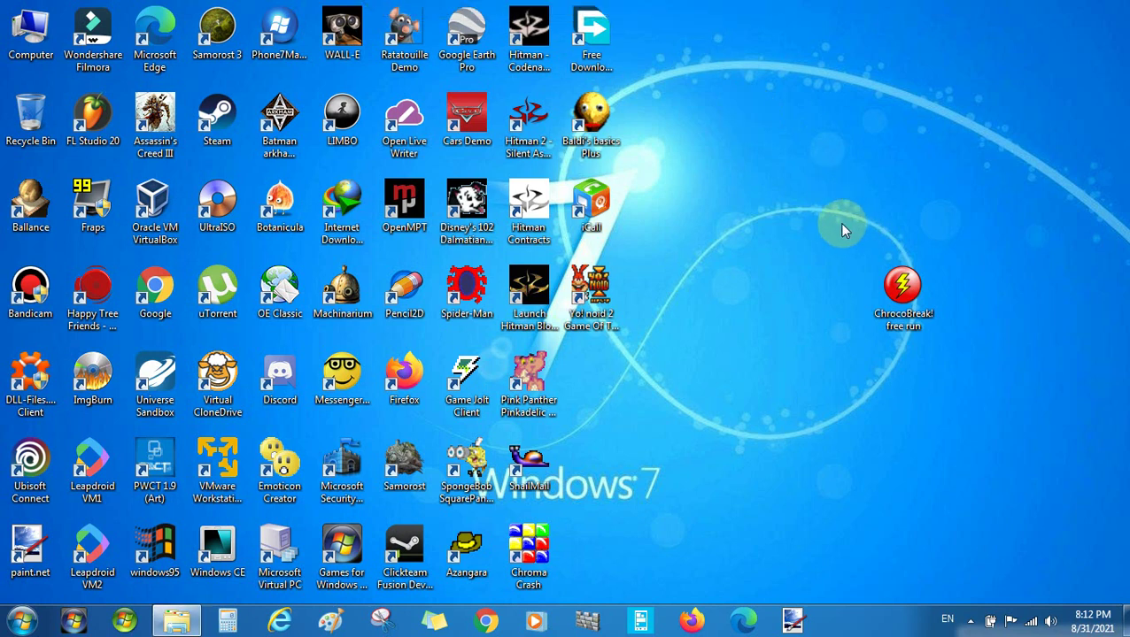
Run ChrocoBreak! free run as administrator, play briefly, quit with Alt+F4, and refresh the desktop
right_click(918, 292)
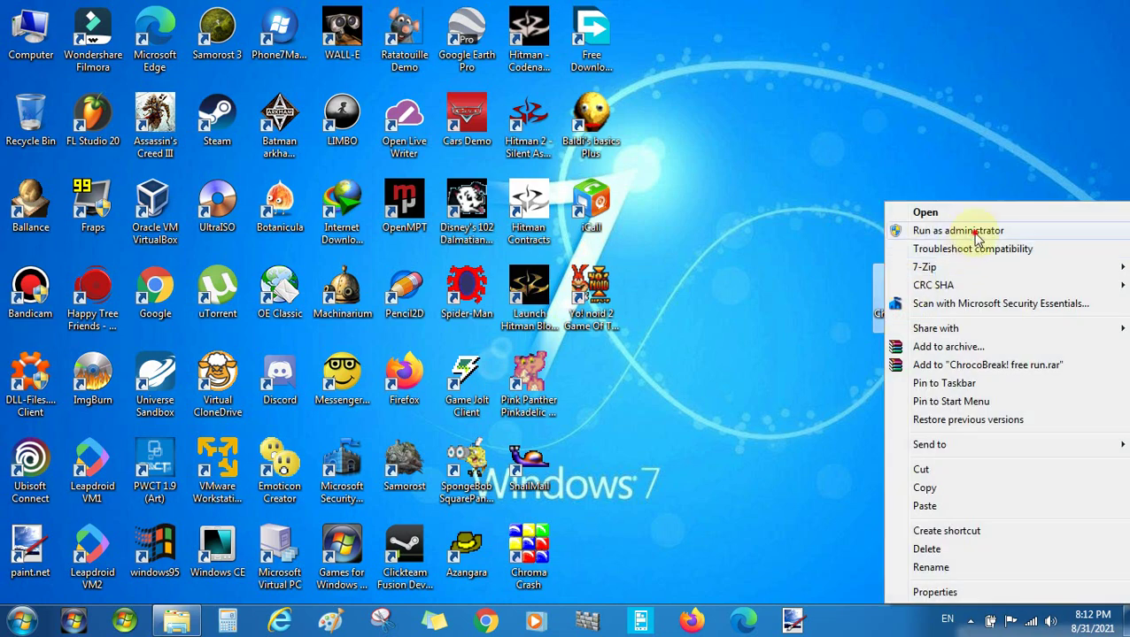
click(977, 232)
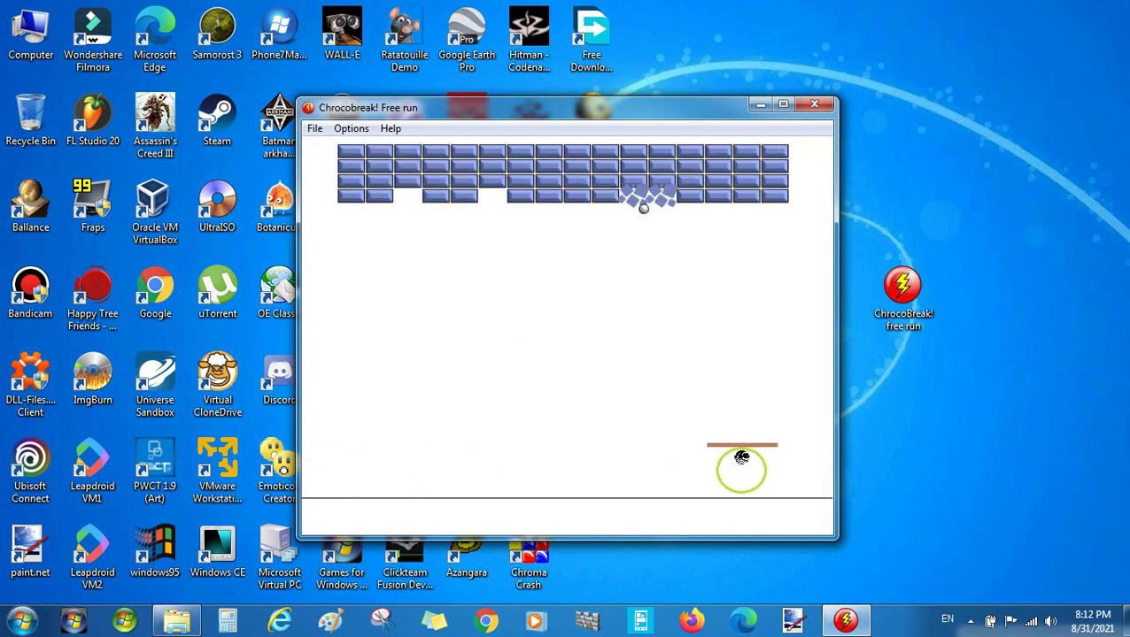
key(alt+F4)
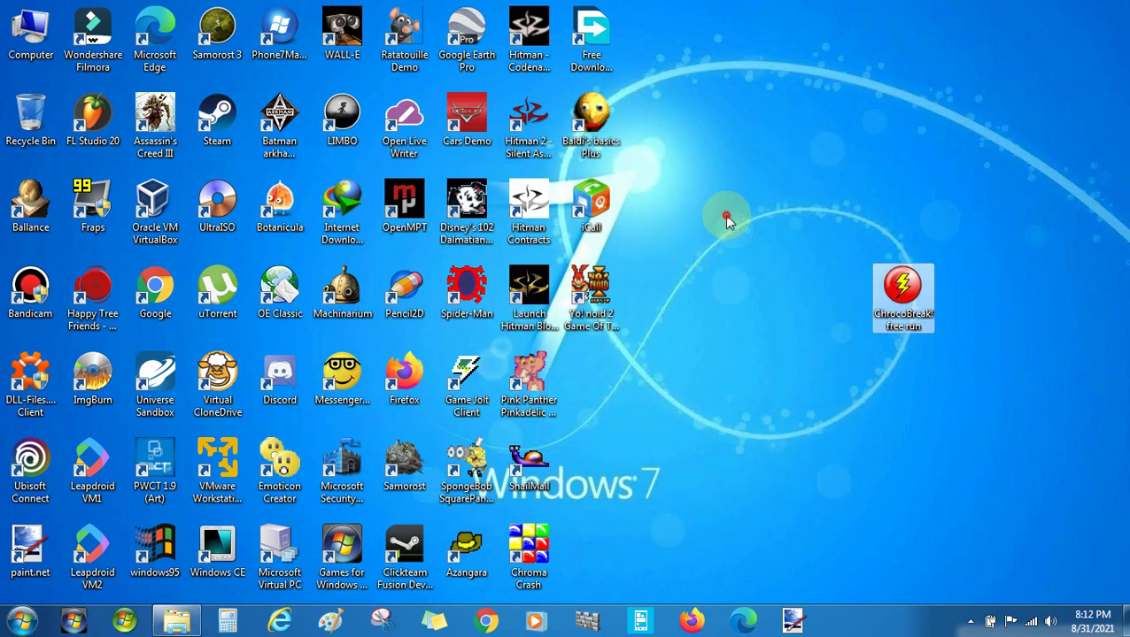
right_click(724, 214)
click(783, 264)
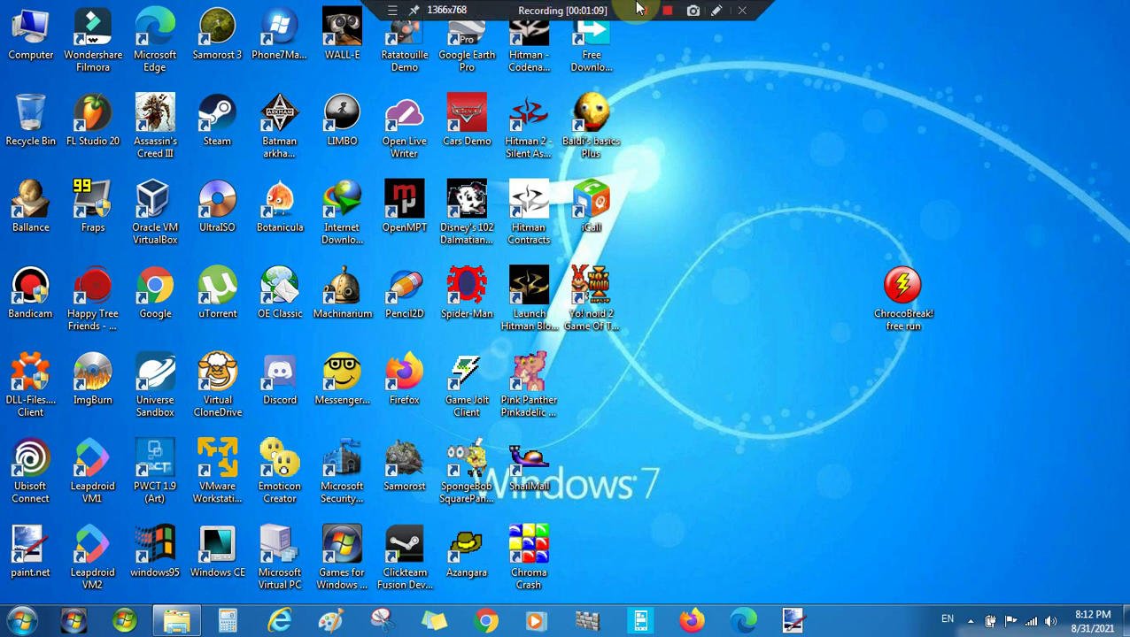